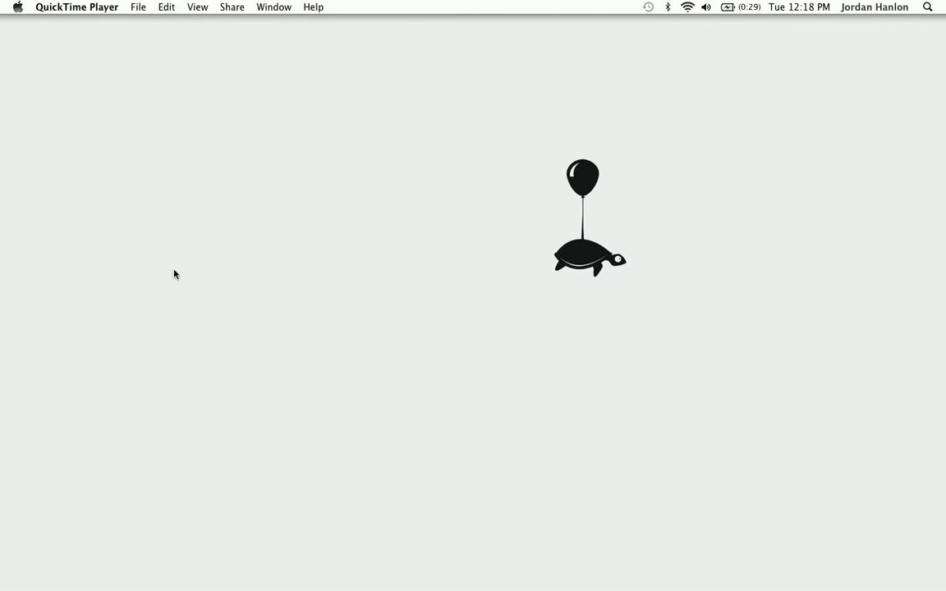
Switch to Safari and examine the 3M Cloud Library support page's app links, state options for library lookup, FAQ topics and videos.
click(14, 109)
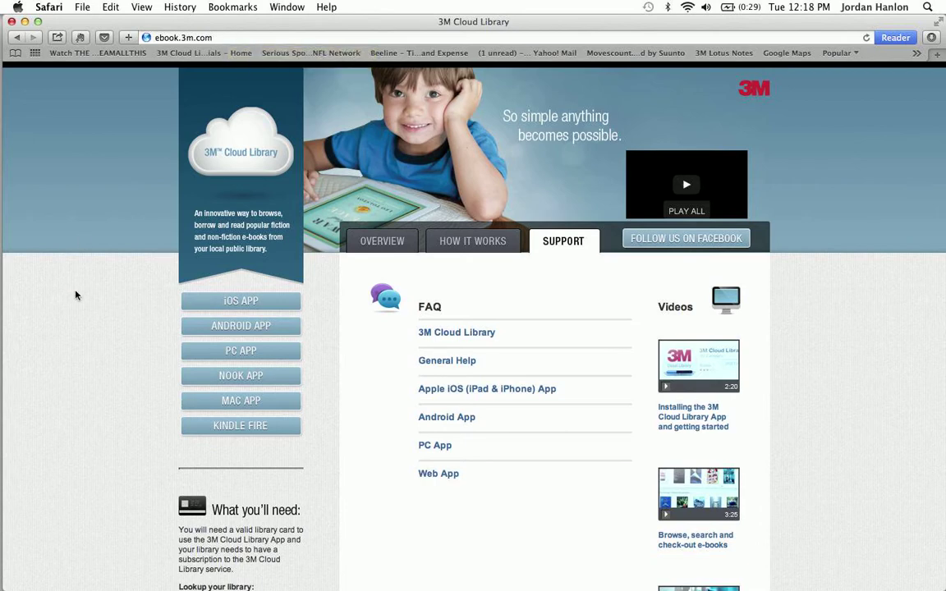
scroll(75, 295, down, 1)
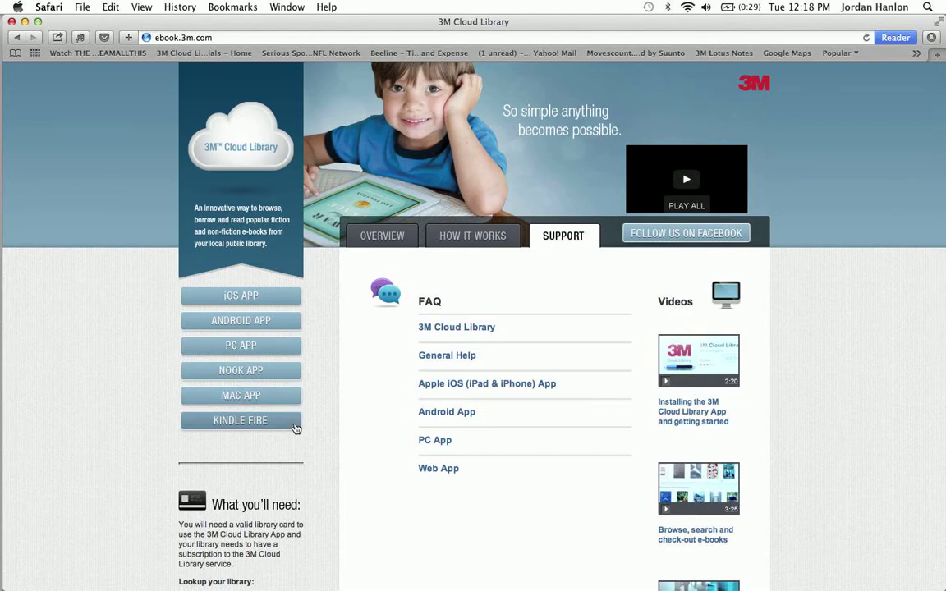
scroll(296, 428, down, 5)
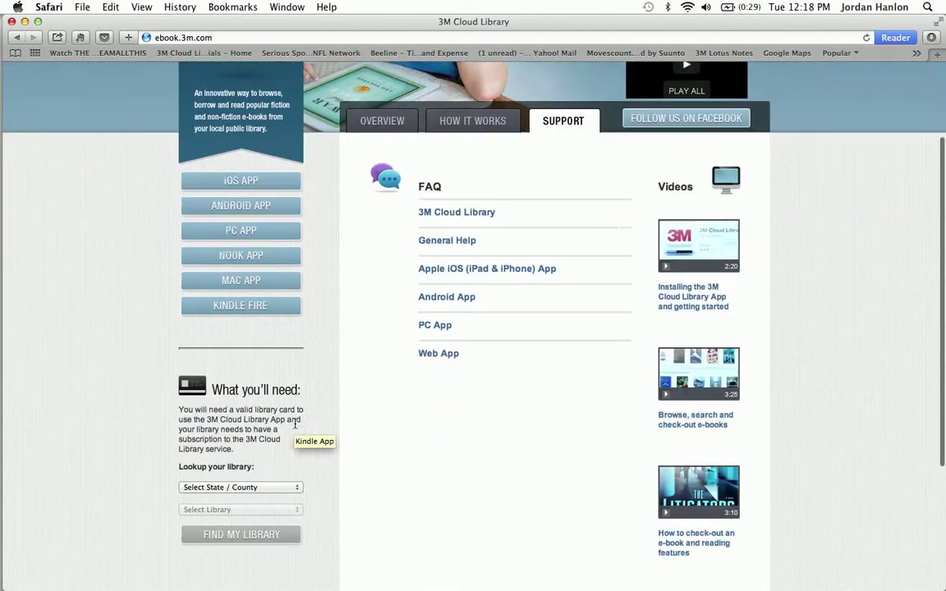
click(294, 426)
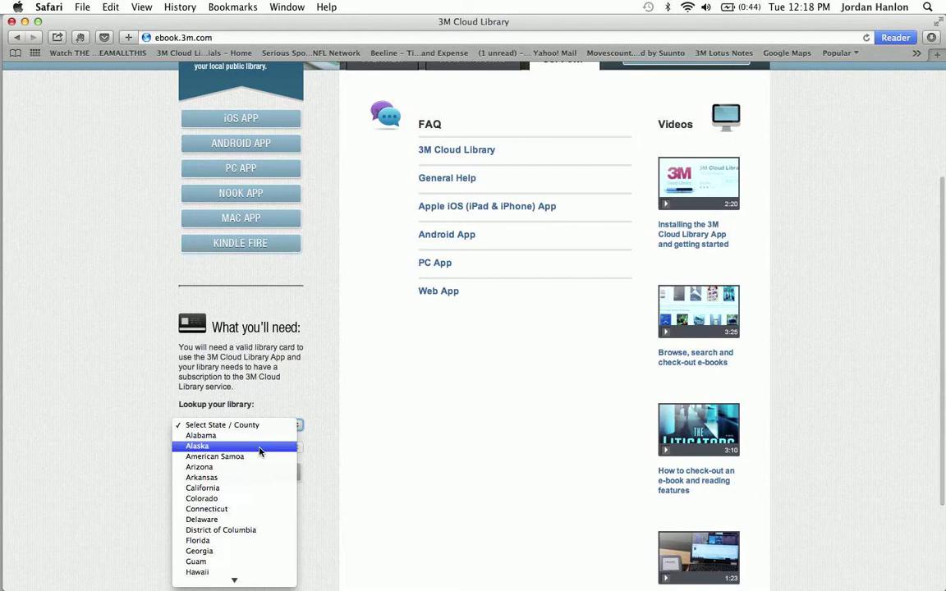
scroll(266, 546, down, 2)
click(321, 420)
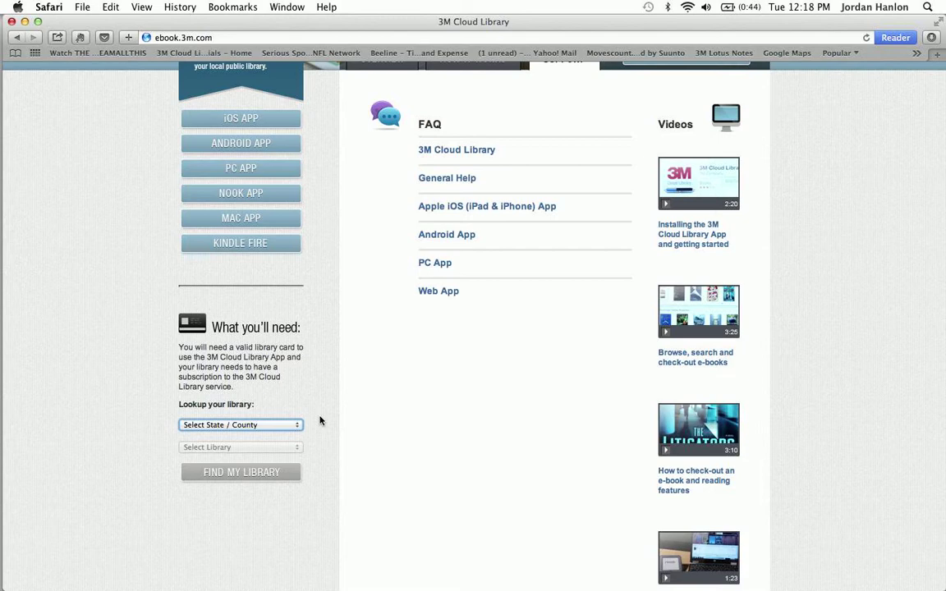
scroll(524, 421, up, 5)
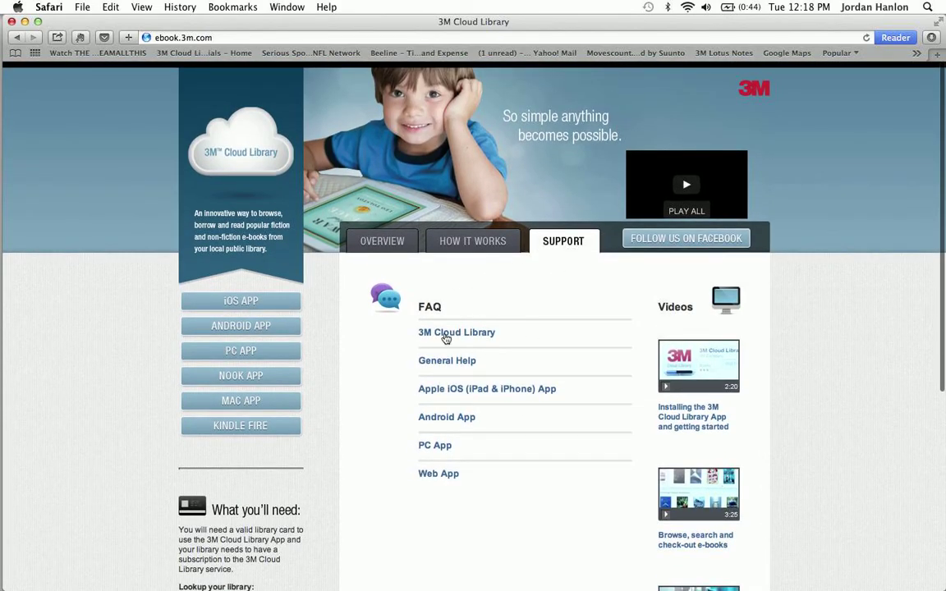
scroll(616, 450, down, 3)
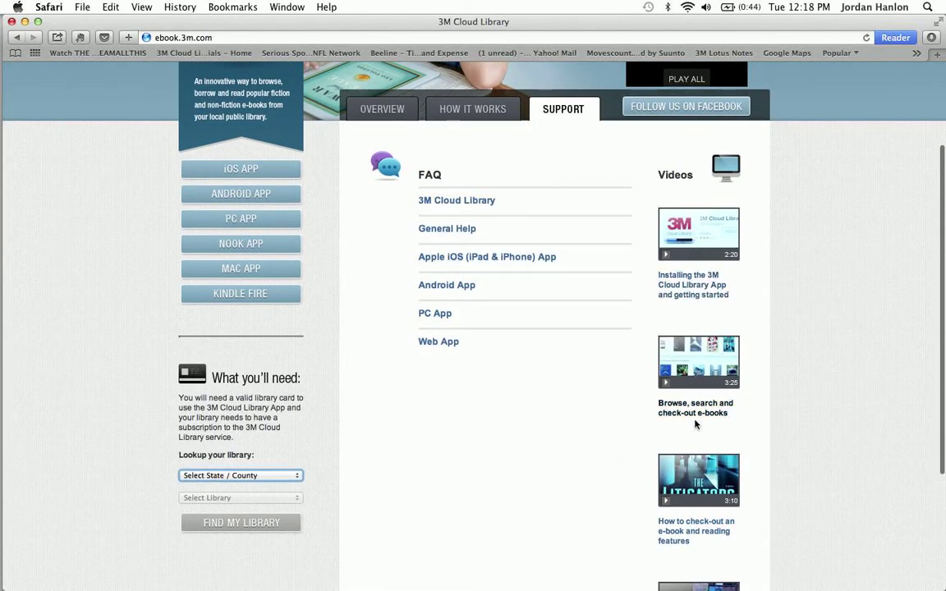
scroll(603, 514, up, 3)
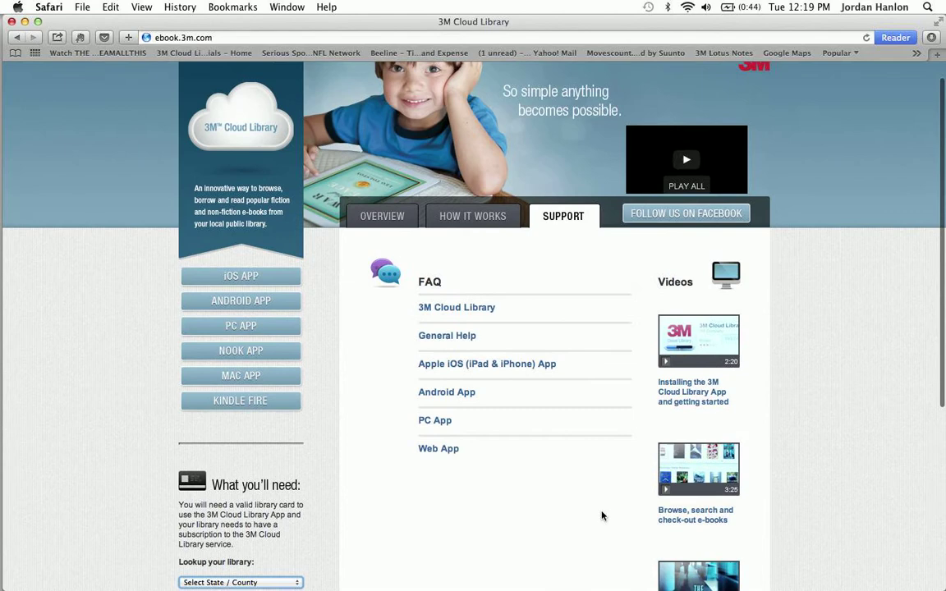
Review the How It Works and Overview pages of the 3M Cloud Library site.
click(480, 221)
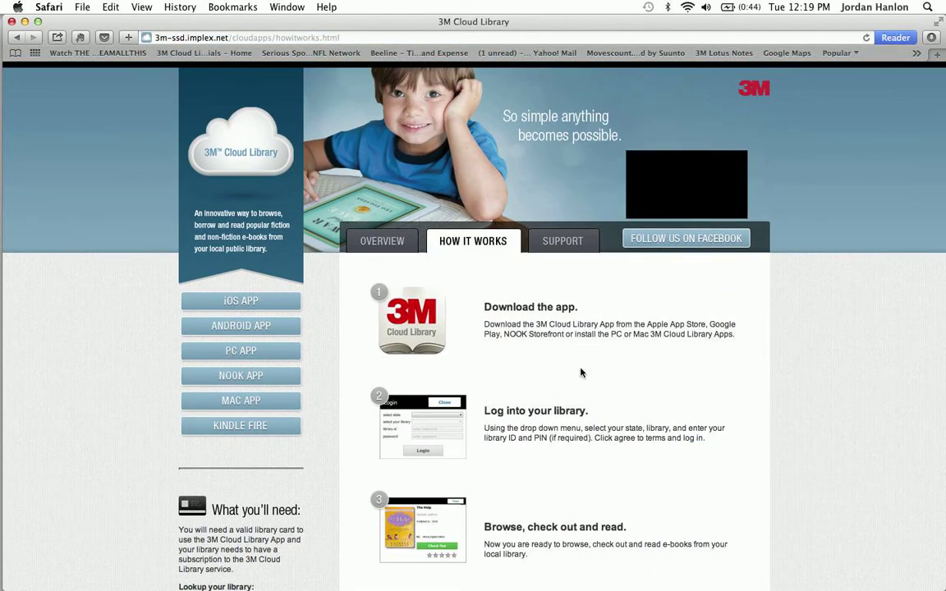
scroll(391, 253, up, 1)
click(376, 246)
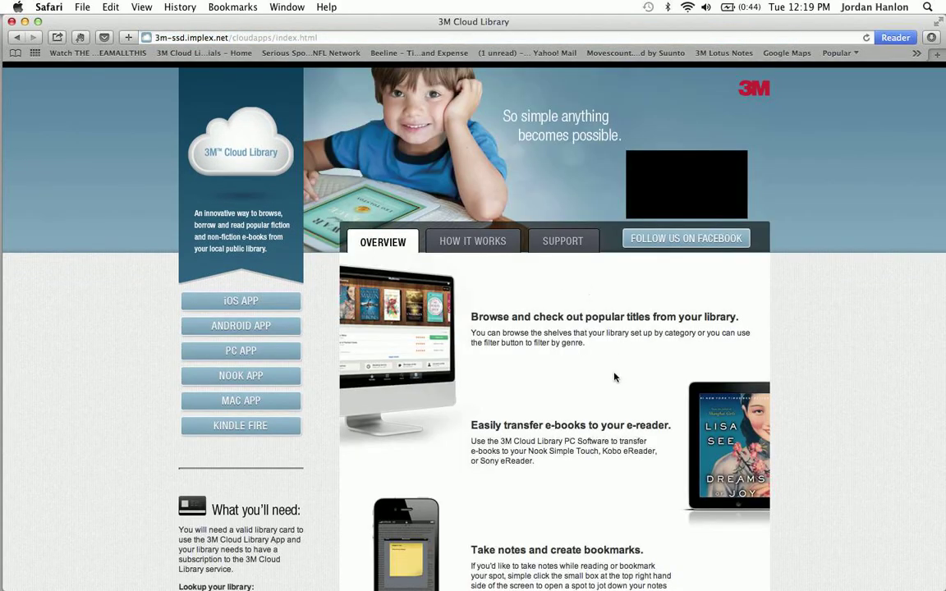
scroll(615, 377, down, 5)
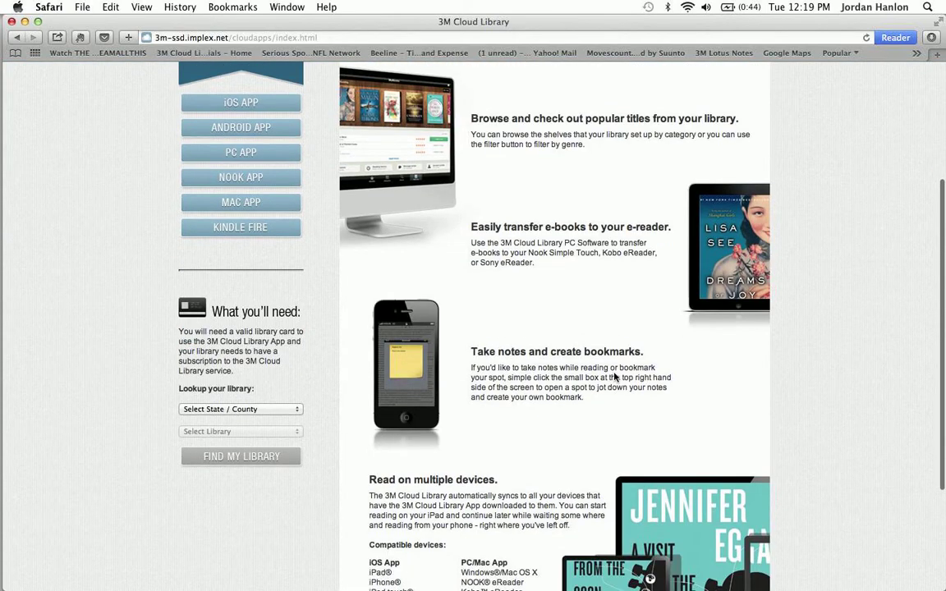
scroll(615, 377, up, 5)
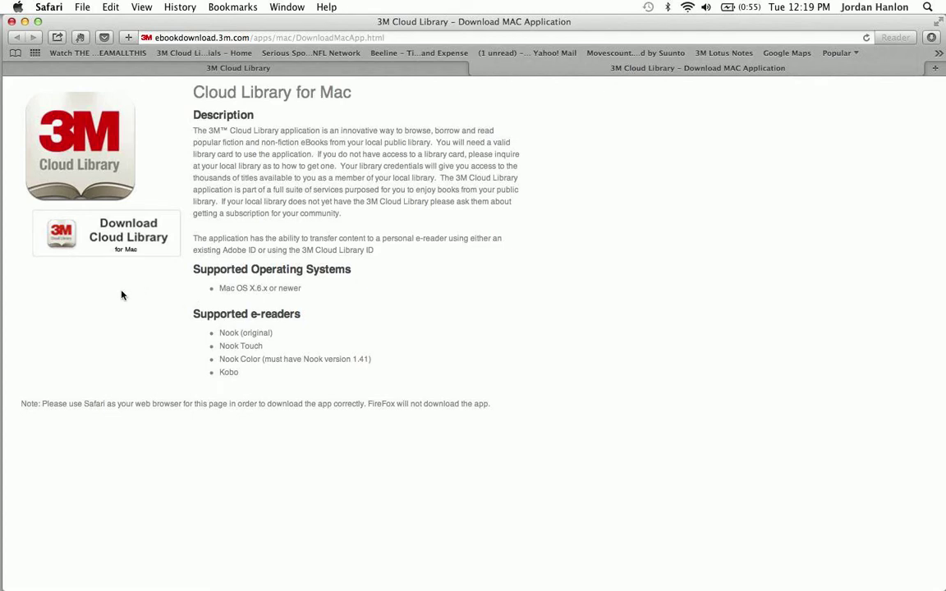
Download Cloud Library for Mac and open the finished 3MCloudLibrary-LIVE_Version_1.38.735040.dmg disk image.
click(112, 236)
click(932, 38)
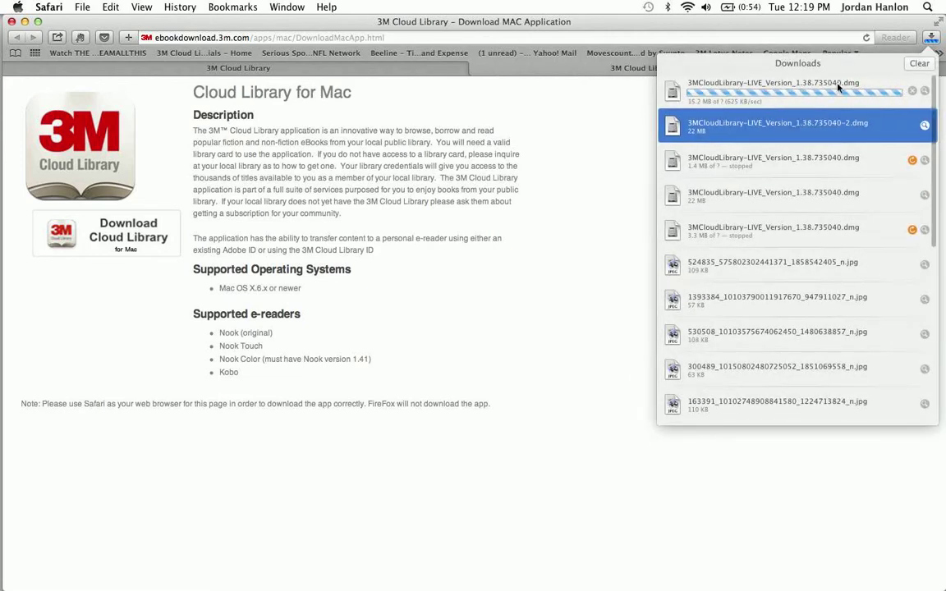
click(602, 152)
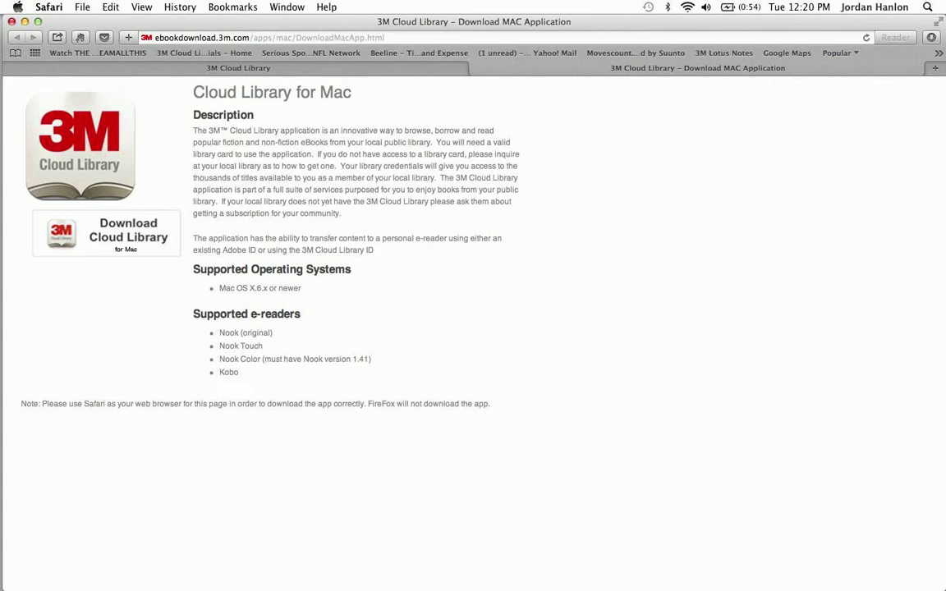
click(932, 37)
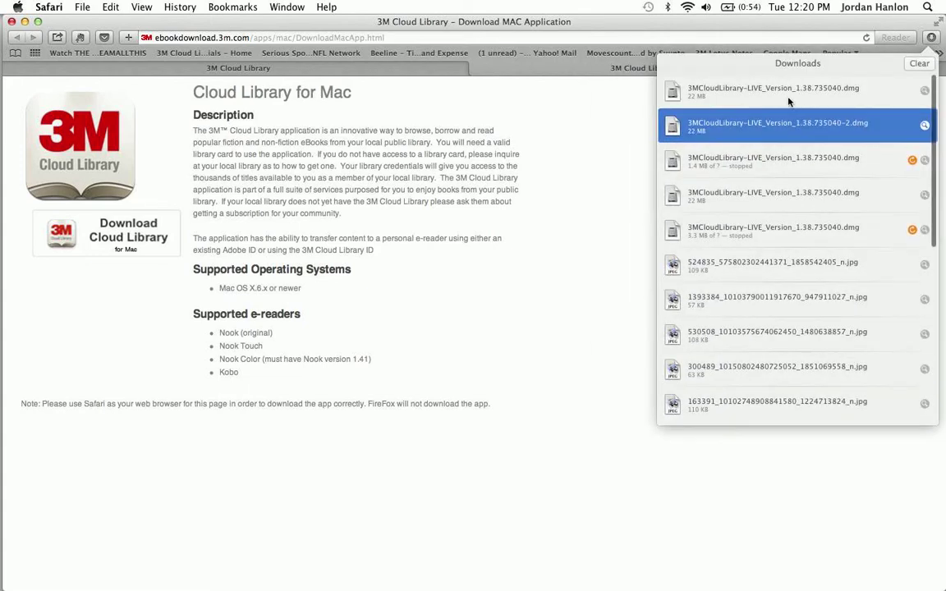
double_click(789, 102)
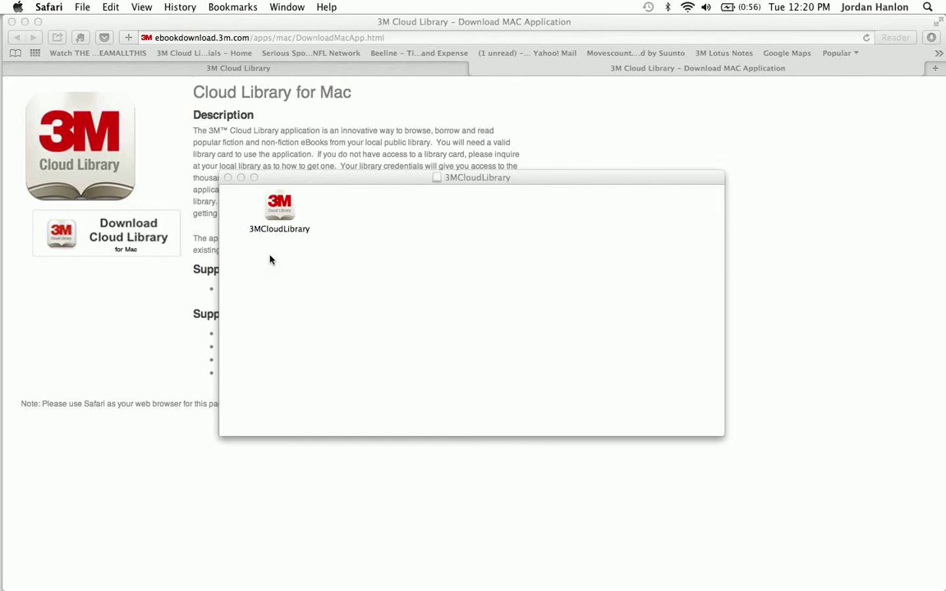
Minimize the browser and launch 3MCloudLibrary from the mounted disk image, approving the opening of the downloaded application.
click(81, 100)
click(24, 21)
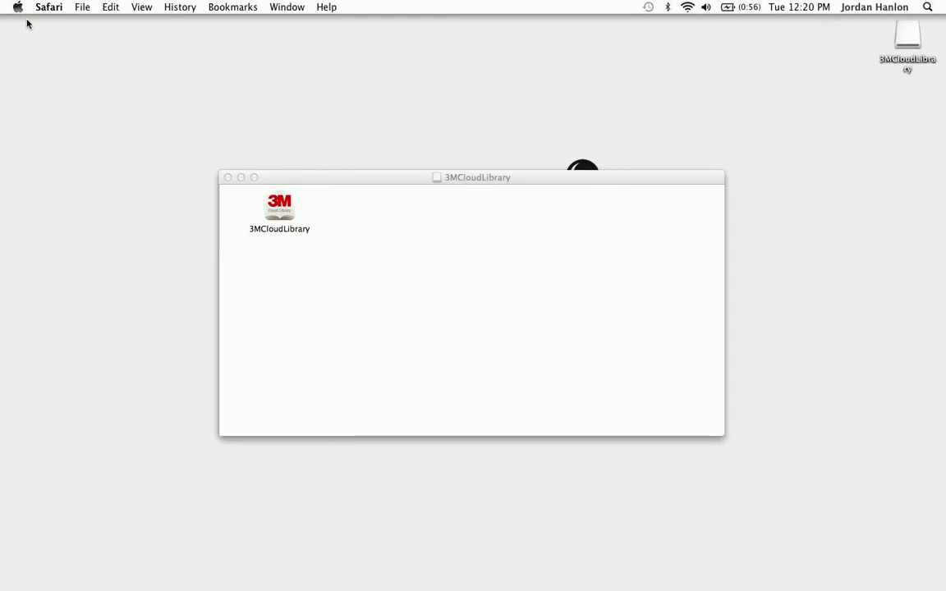
click(350, 239)
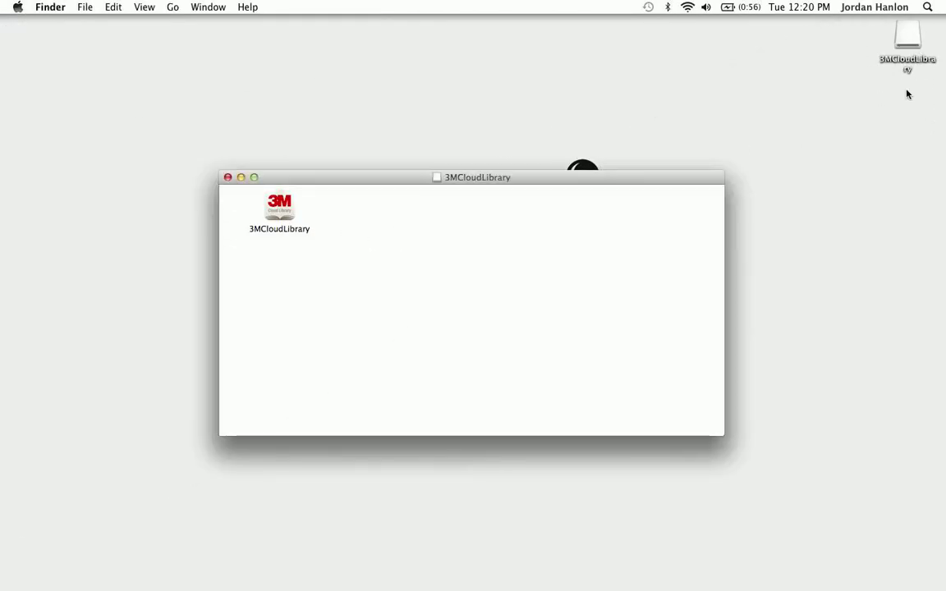
click(279, 211)
double_click(279, 211)
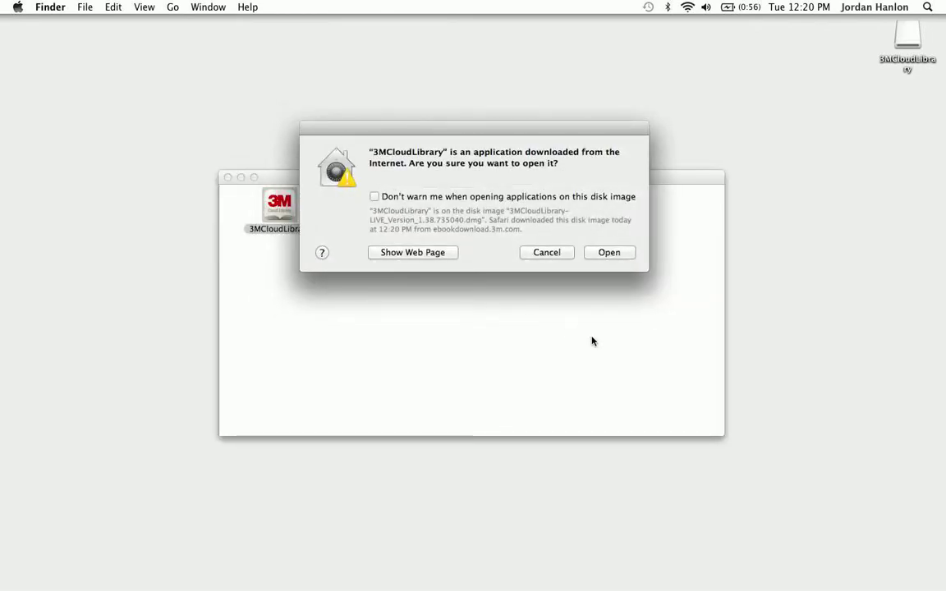
click(610, 253)
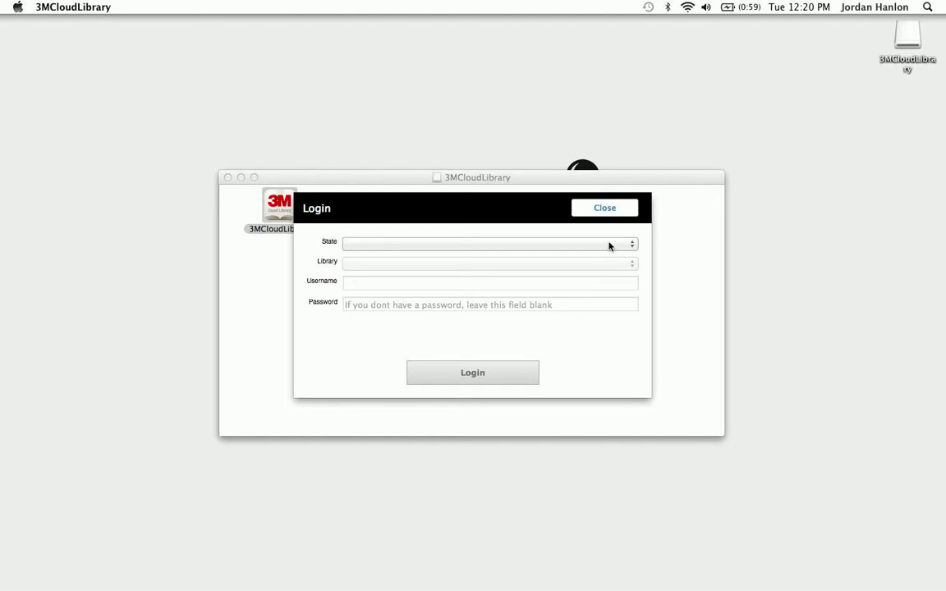
Choose DC as the state and Central Library as the library for the login.
click(609, 246)
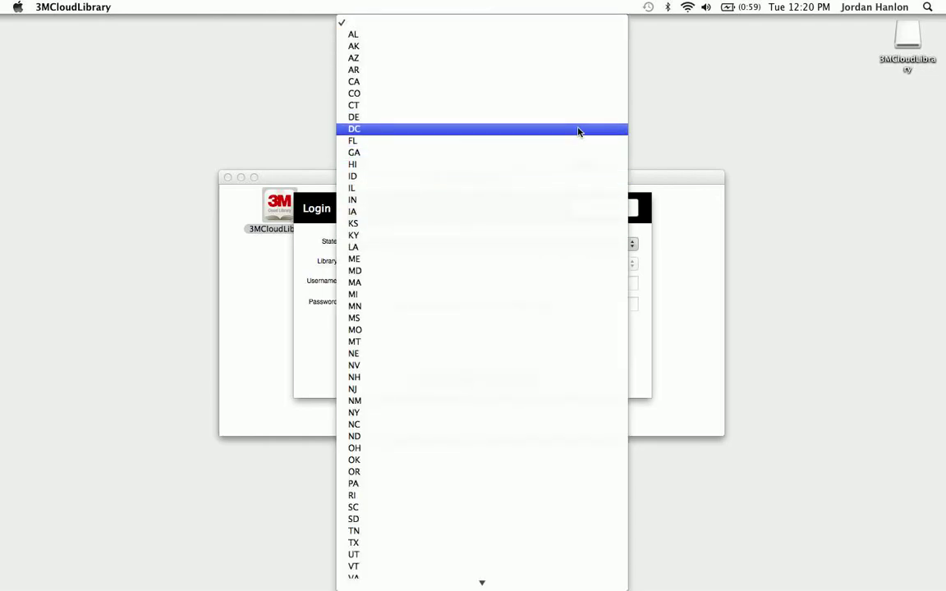
click(579, 129)
click(547, 266)
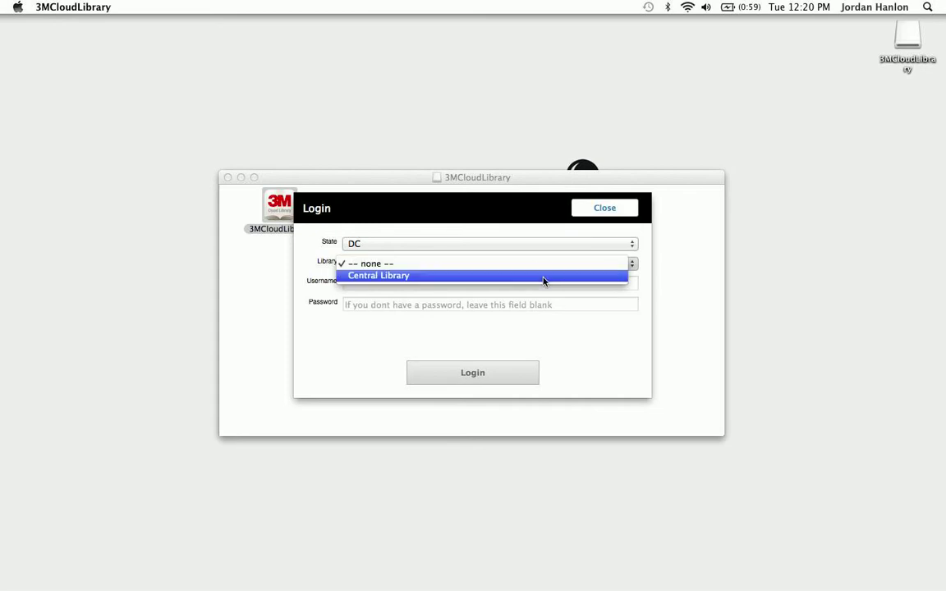
click(543, 278)
Enter the library username, log in with the password left blank and agree to the end user license agreement.
click(540, 284)
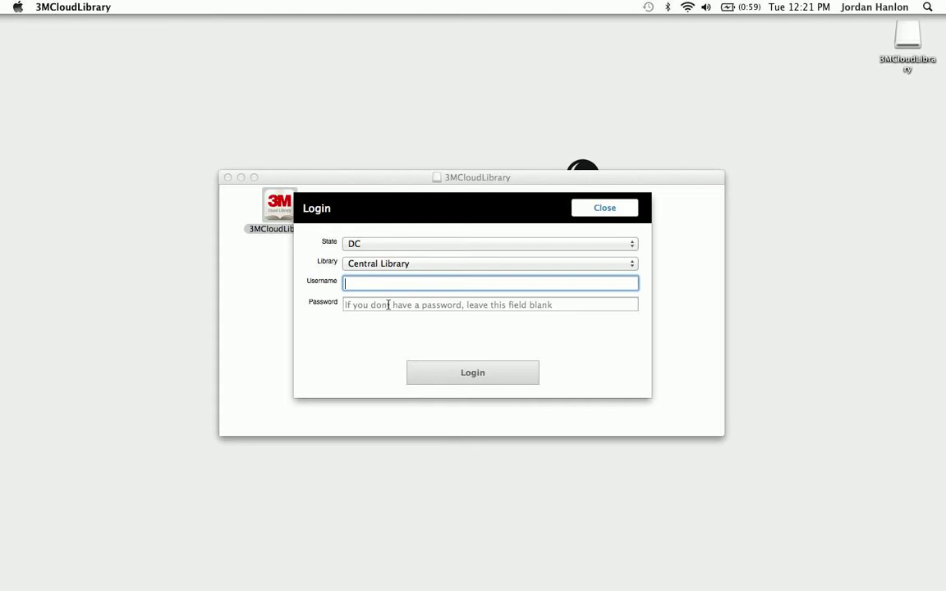
text(jhdemo10)
click(520, 384)
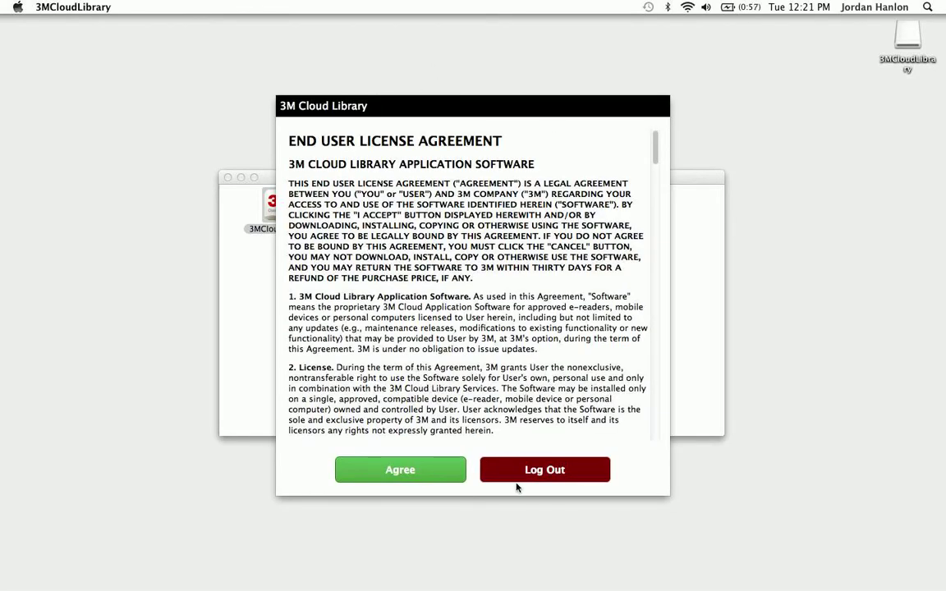
click(403, 470)
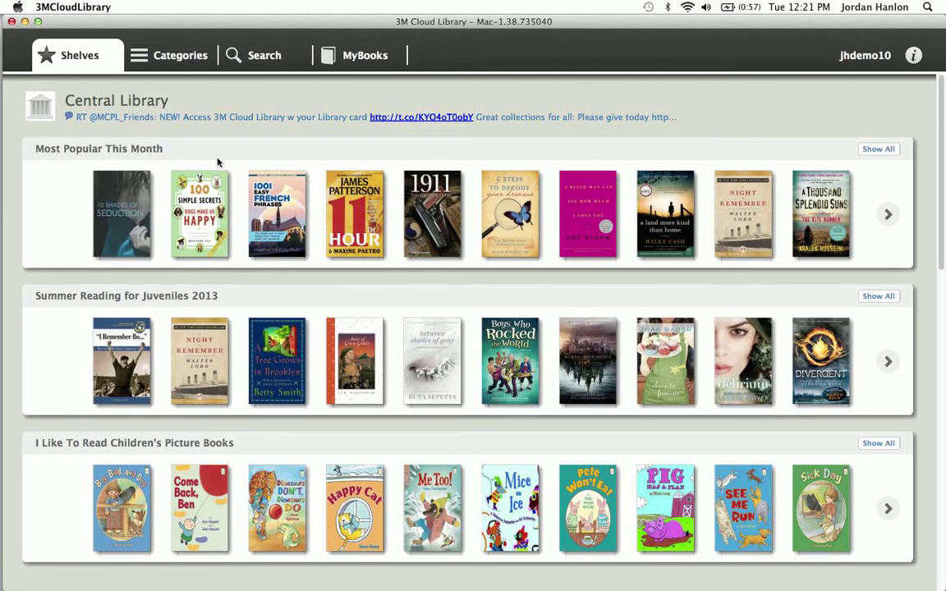
Browse the Central Library shelves and advance the Summer Reading for Juveniles 2013 shelf to its next titles.
scroll(314, 343, down, 1)
scroll(314, 343, down, 5)
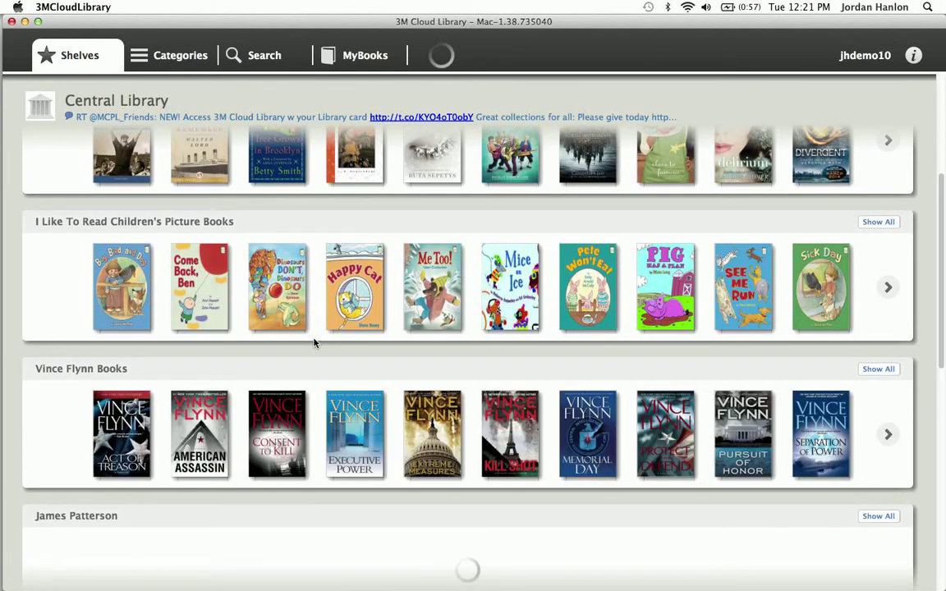
scroll(314, 343, up, 1)
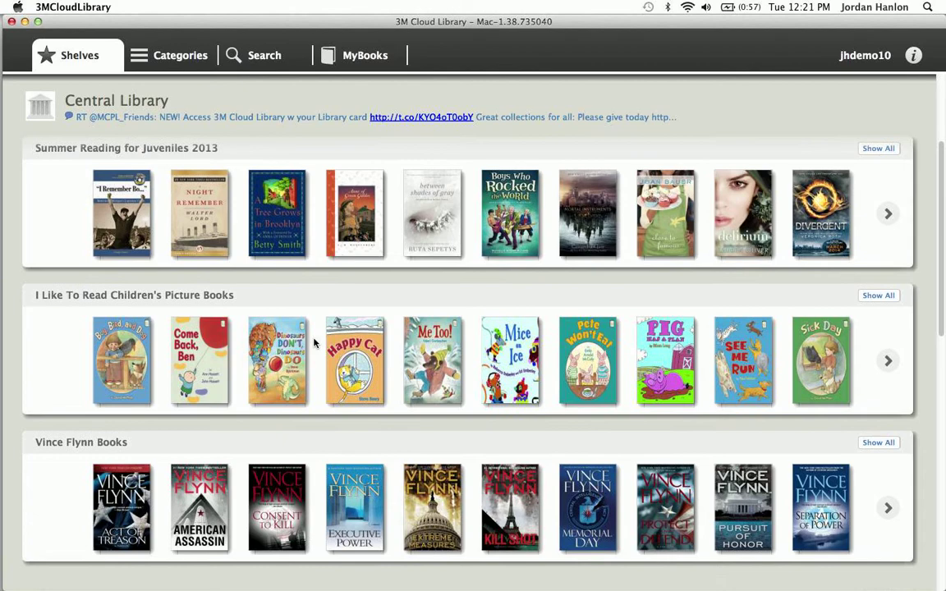
scroll(314, 344, up, 1)
scroll(314, 343, up, 2)
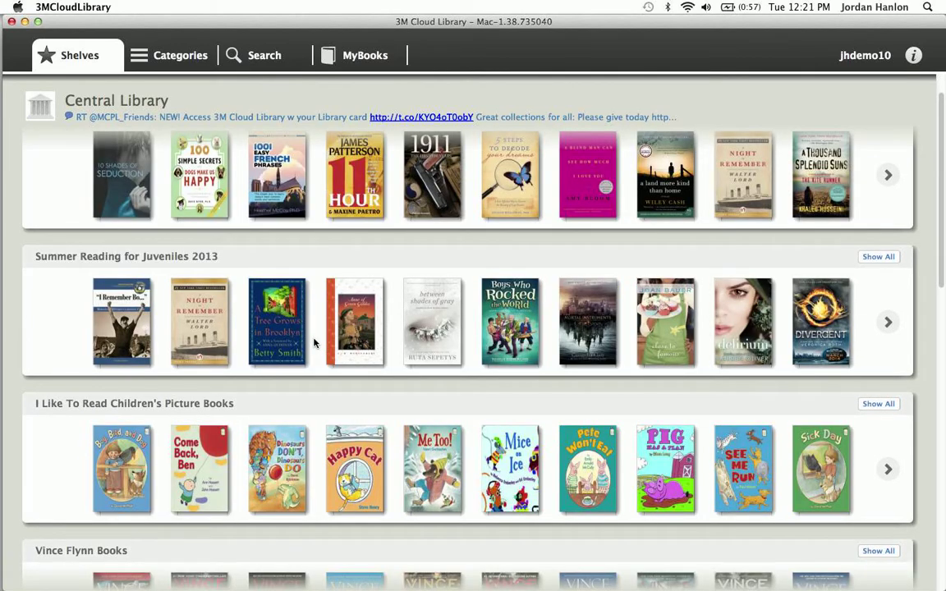
click(888, 325)
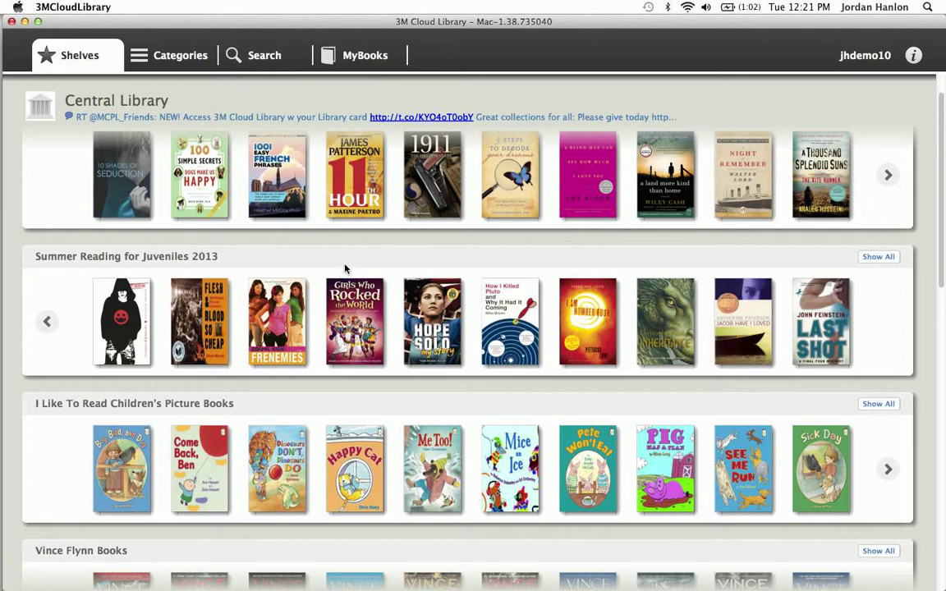
Check out the eBook A Thousand Splendid Suns from the most popular titles and show the borrowed books.
click(828, 185)
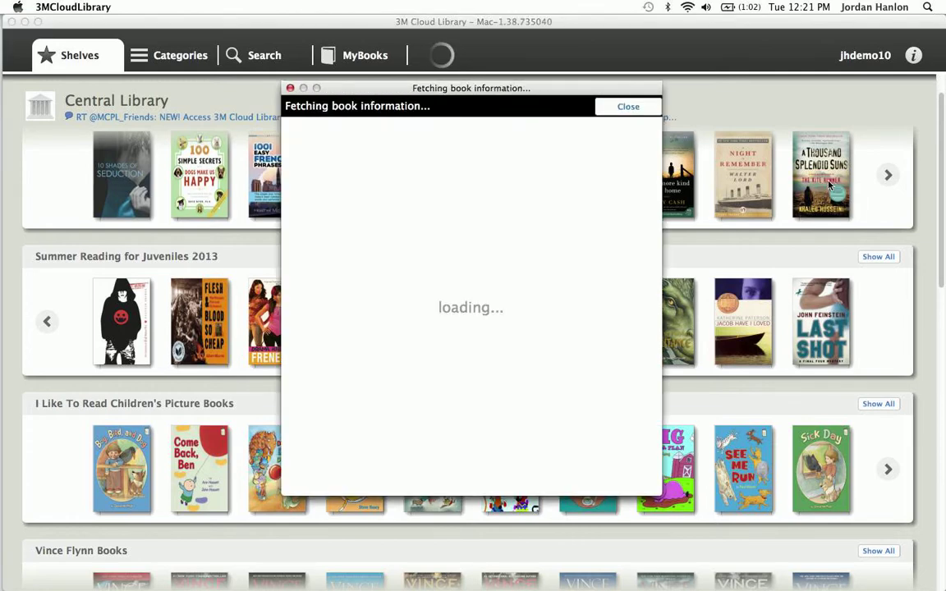
click(499, 260)
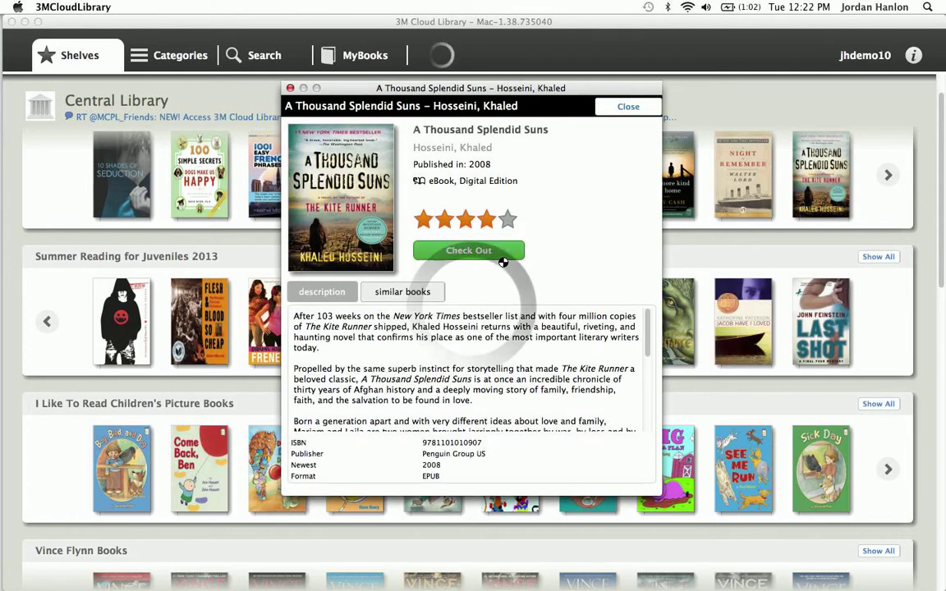
click(364, 55)
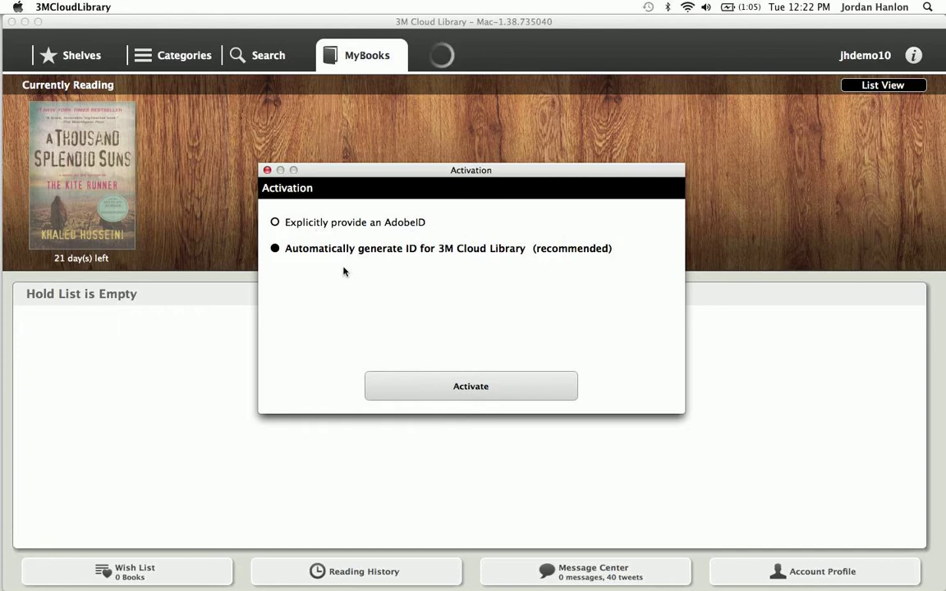
Activate the app with an automatically generated 3M Cloud Library ID and allow it access to the Digital Editions keychain item.
click(275, 222)
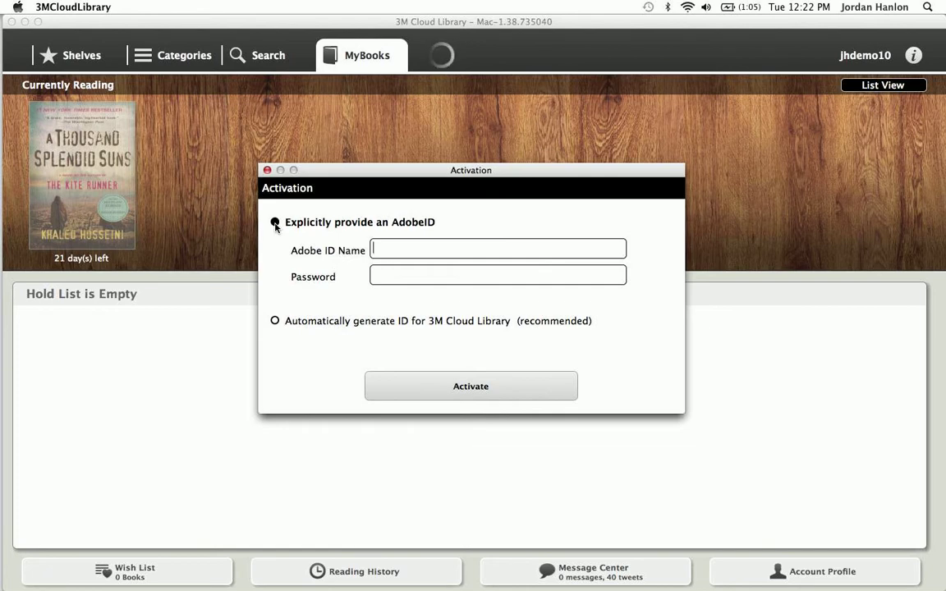
click(275, 322)
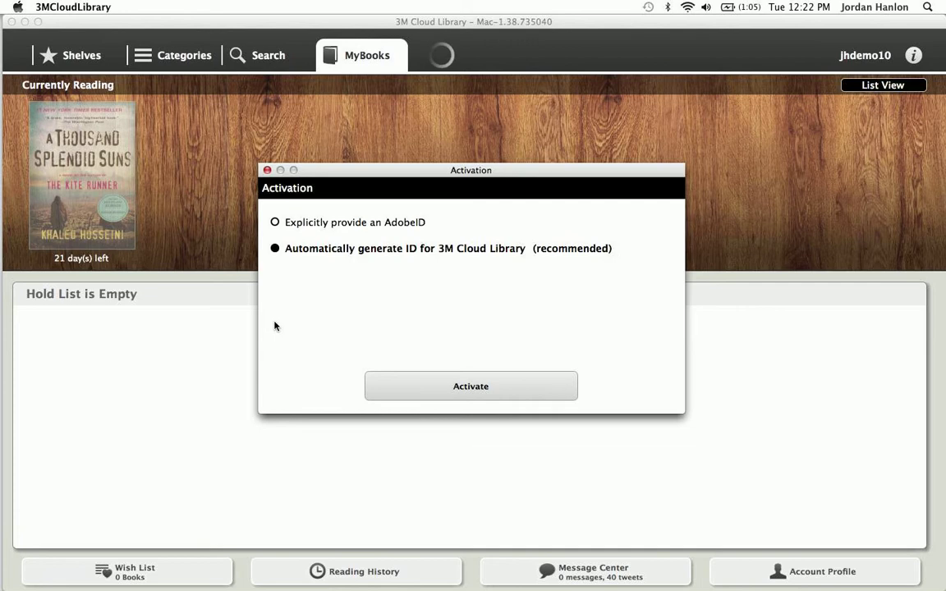
click(474, 393)
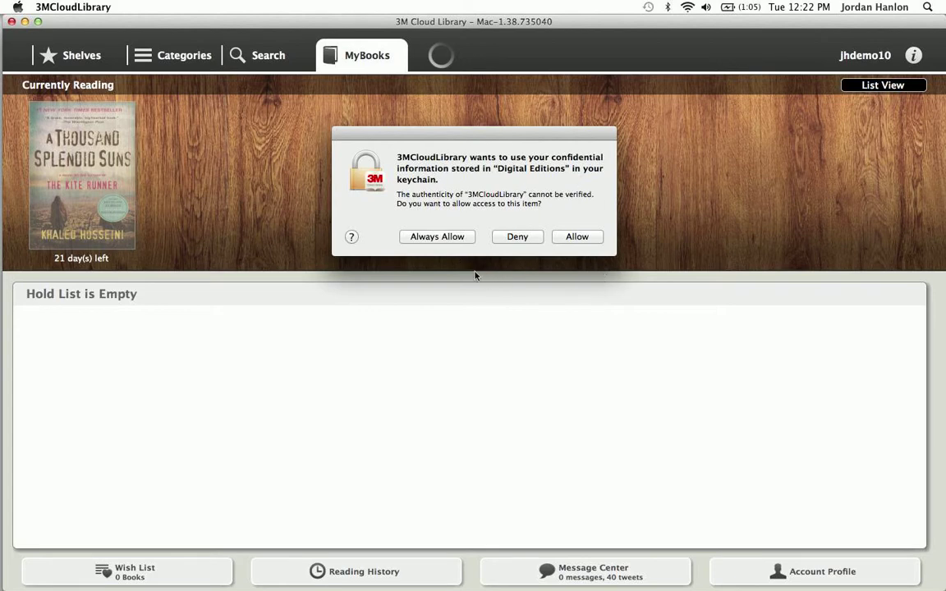
click(576, 240)
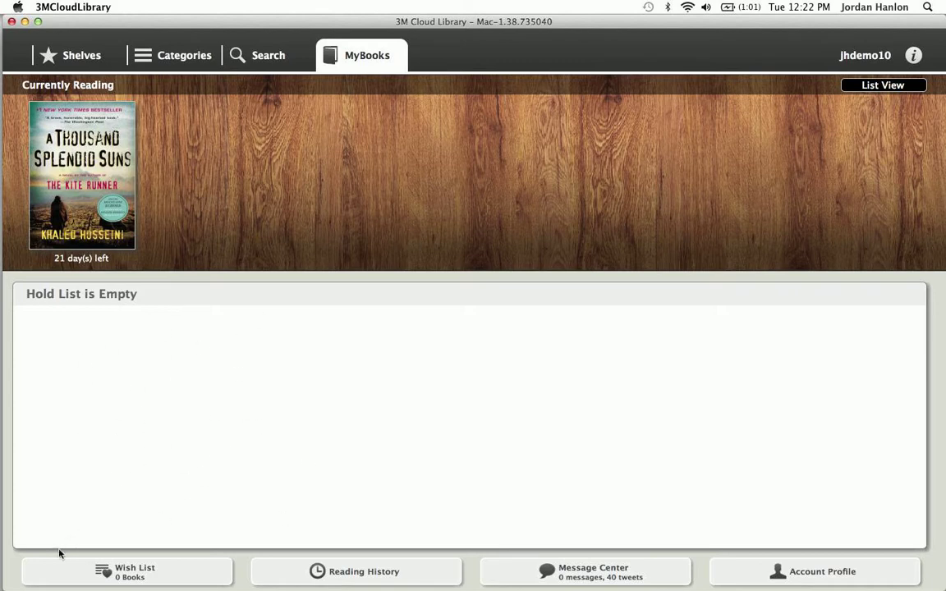
Review the library identification details in the account profile and close them.
click(733, 570)
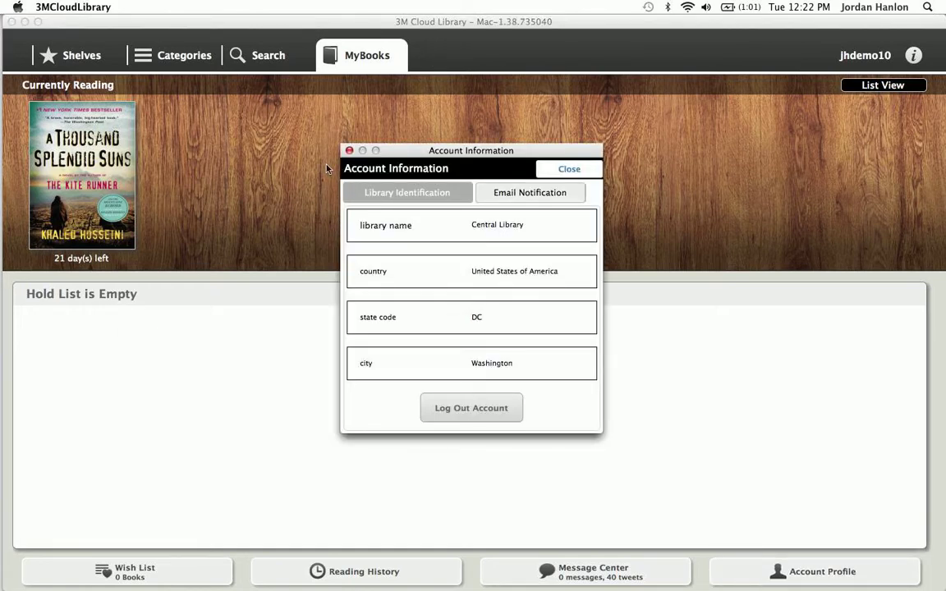
click(350, 151)
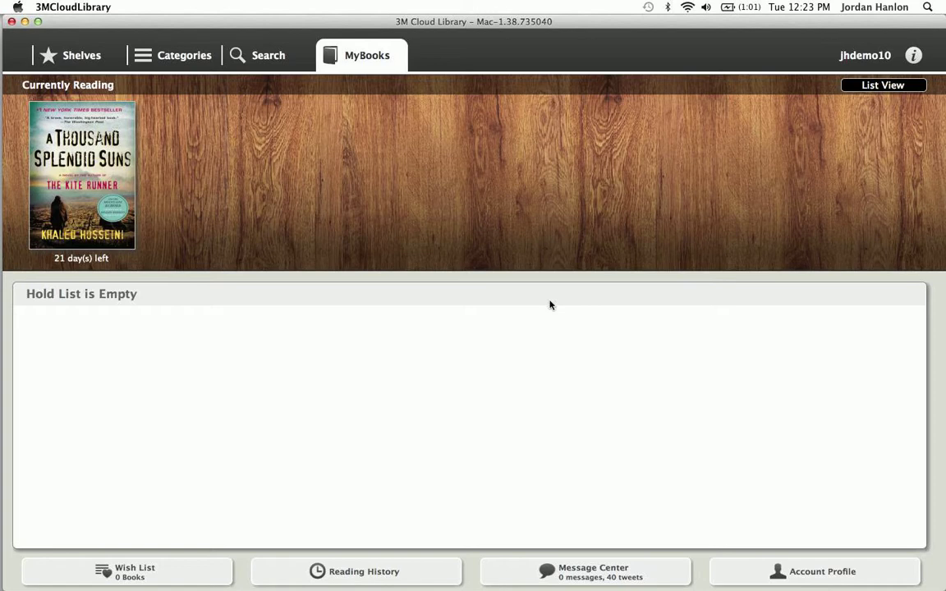